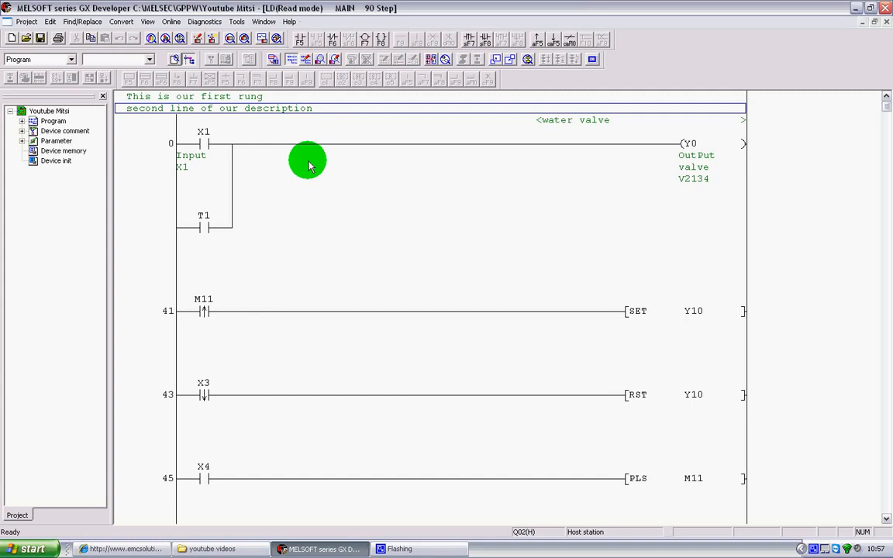
Step: Expand the Program, Device comment and Parameter branches of the project tree and open the COMMENT device comment table
click(176, 23)
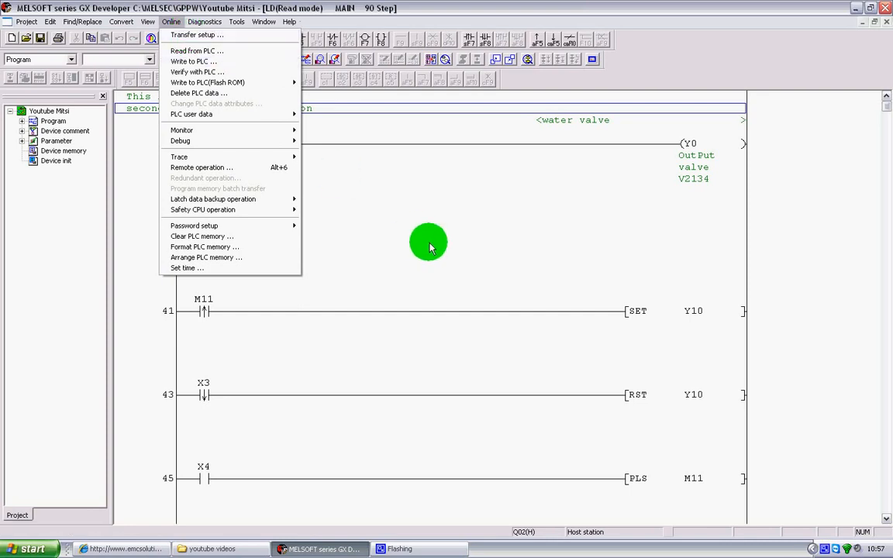
click(394, 197)
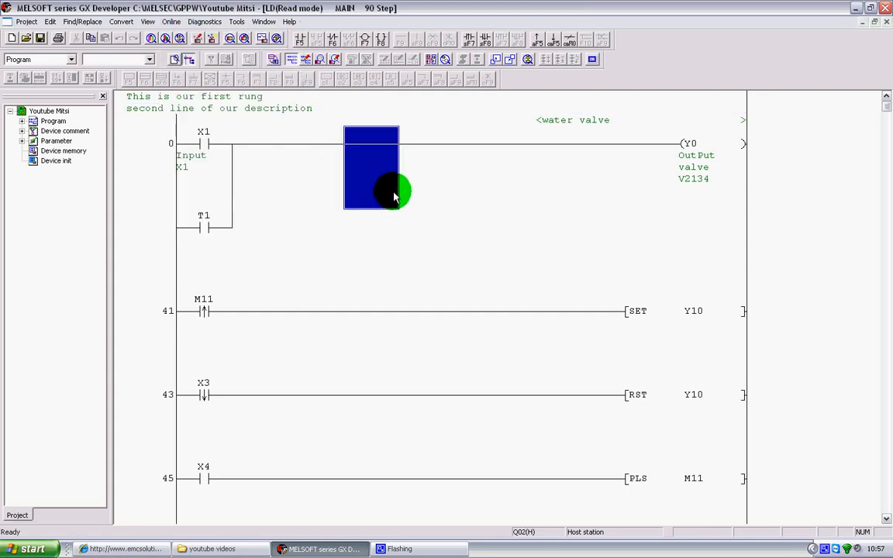
click(21, 121)
double_click(65, 140)
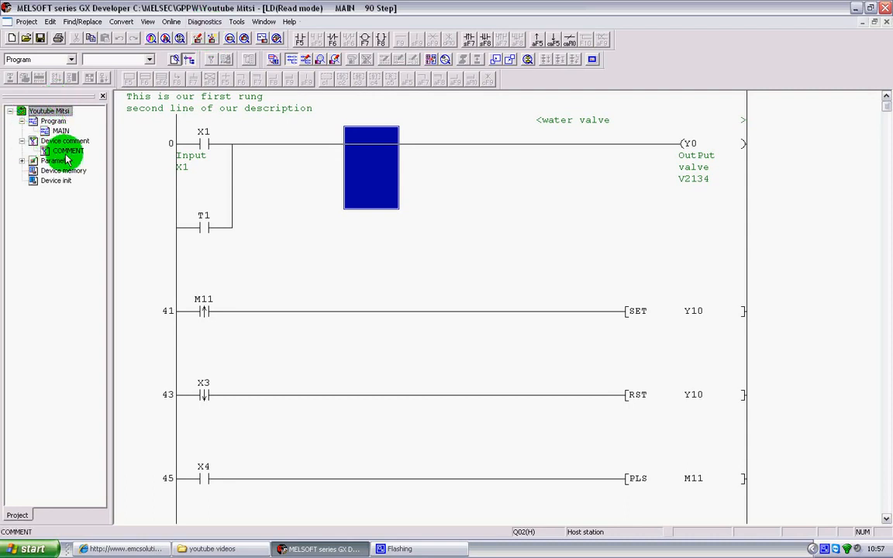
double_click(69, 150)
double_click(31, 161)
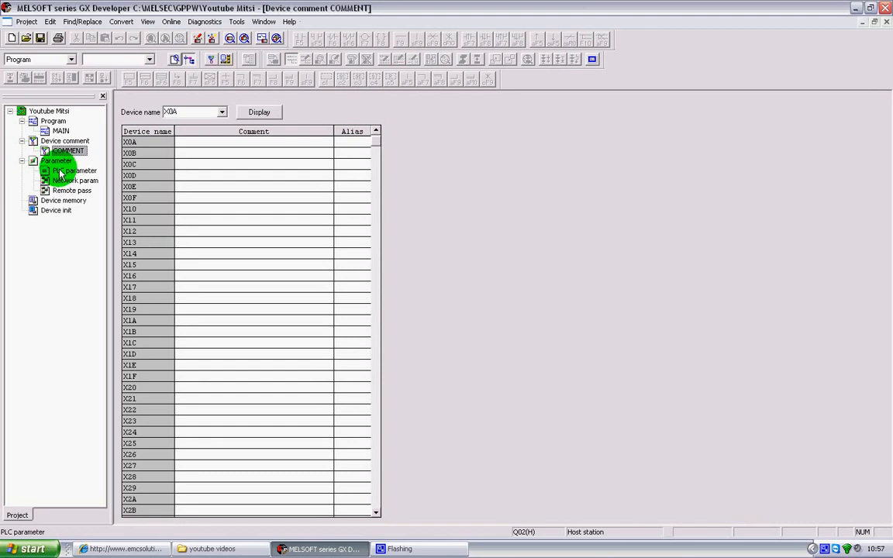
Step: View the project's PLC parameter settings and close them without making changes
double_click(60, 171)
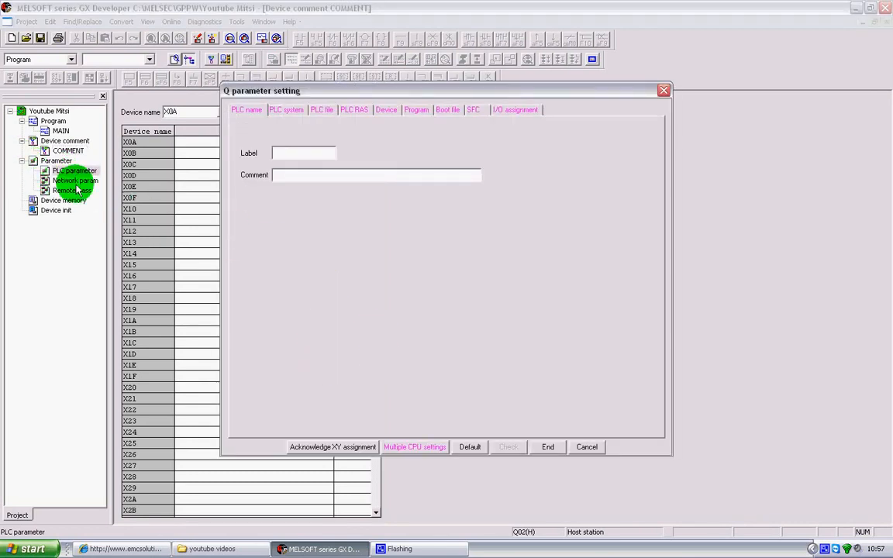
double_click(76, 182)
click(582, 449)
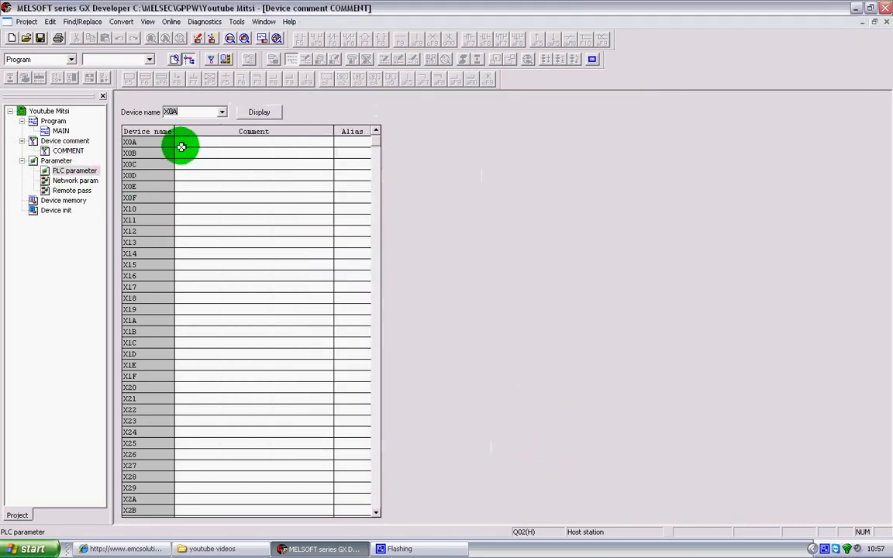
Step: Restore the maximized device comment window to floating size and open the Entry data monitor lower down in the workspace
click(872, 23)
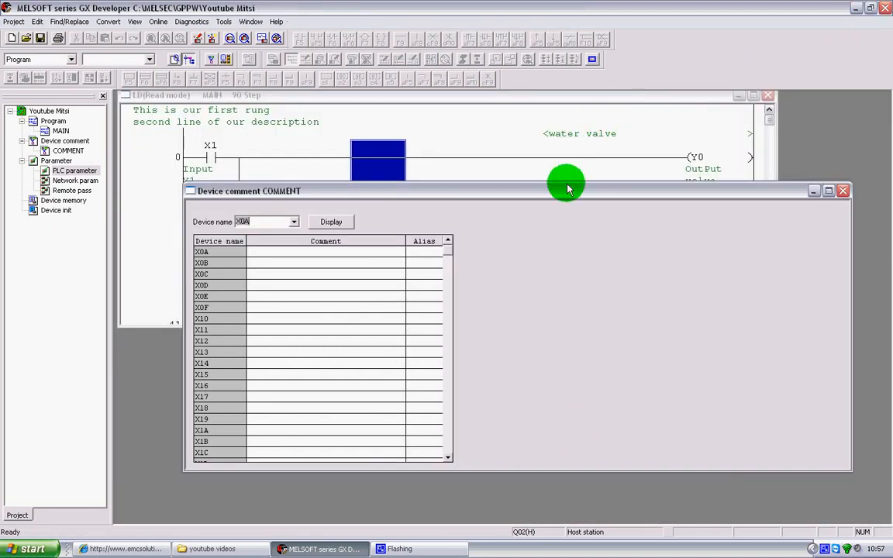
drag(568, 185, 579, 202)
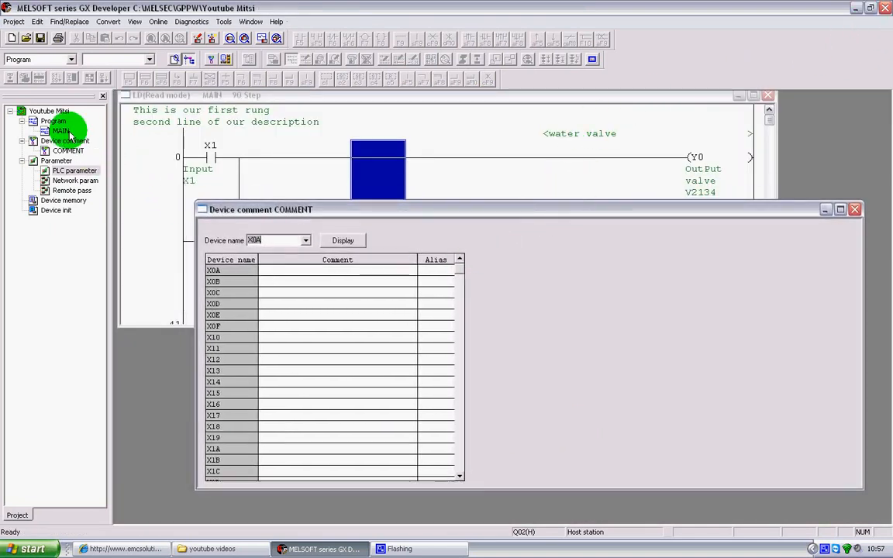
click(204, 25)
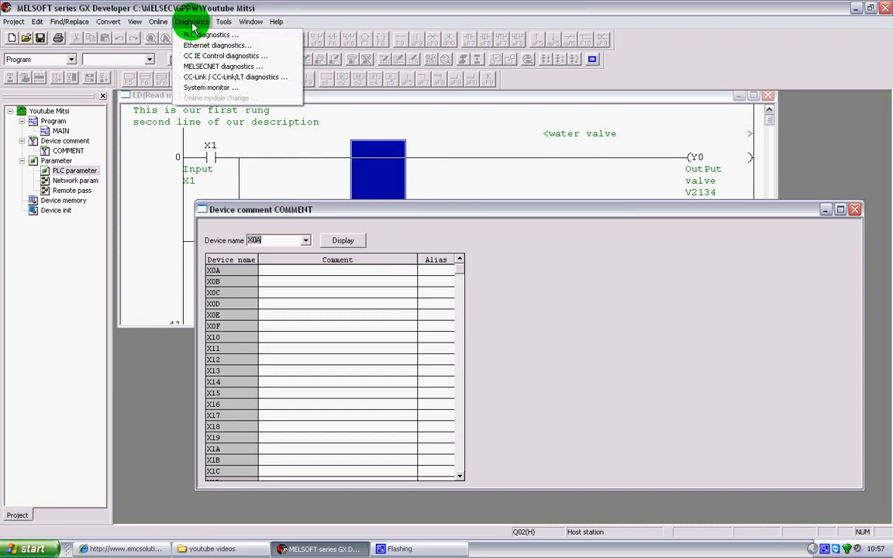
mouse_move(158, 21)
mouse_move(189, 132)
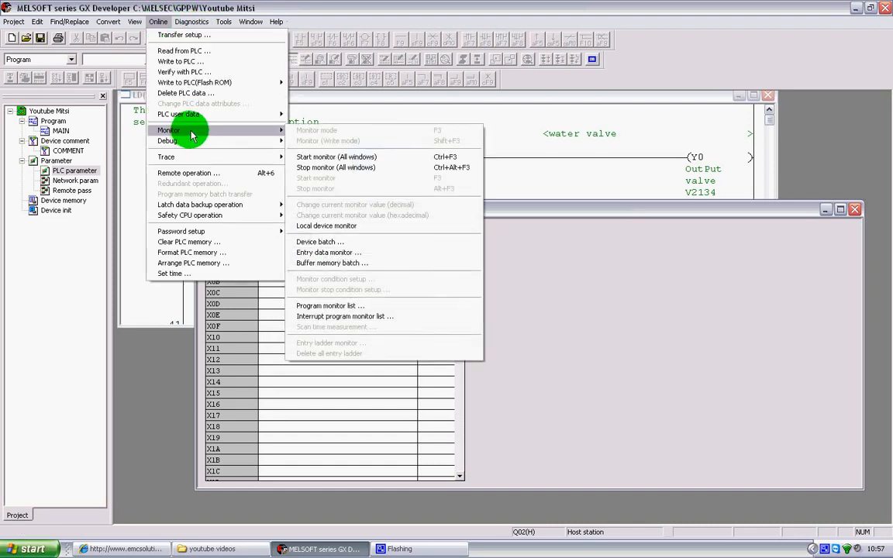
click(350, 254)
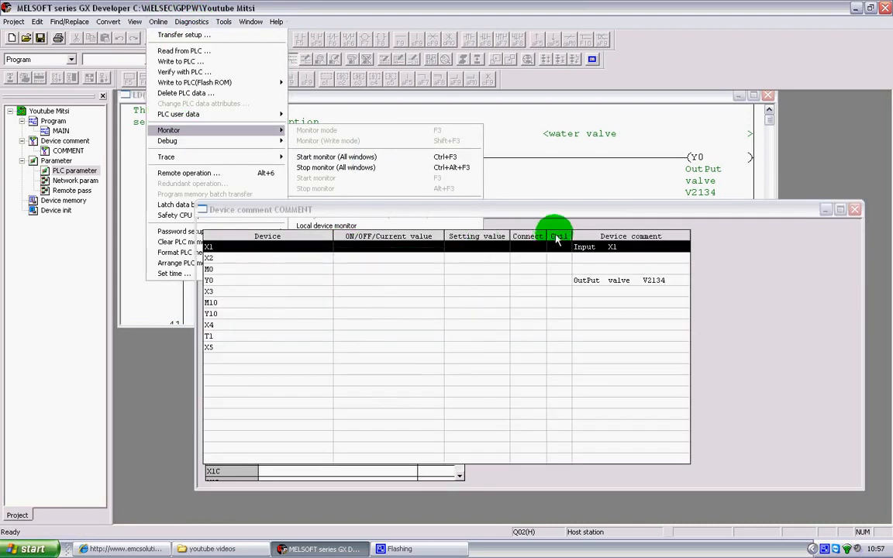
drag(564, 213, 571, 292)
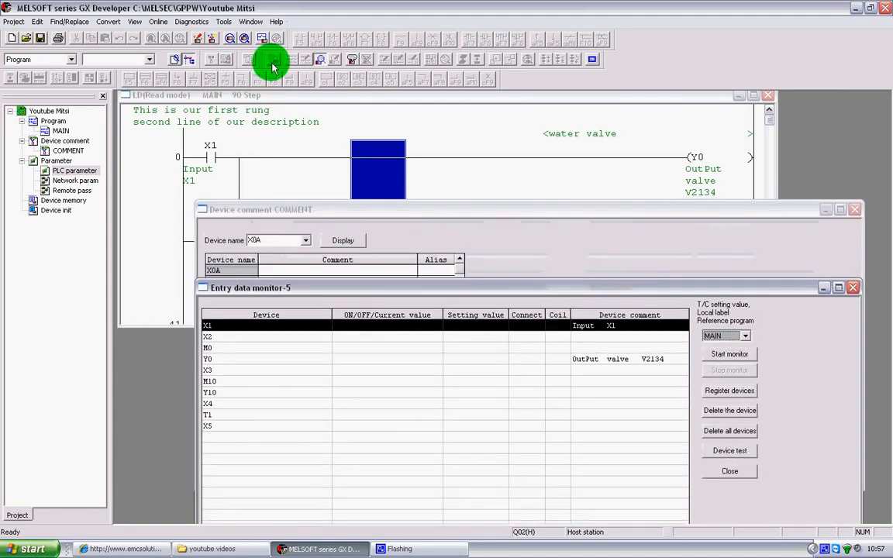
Step: Rearrange the overlapping device comment and Entry data monitor windows so every window's title bar is accessible
click(159, 21)
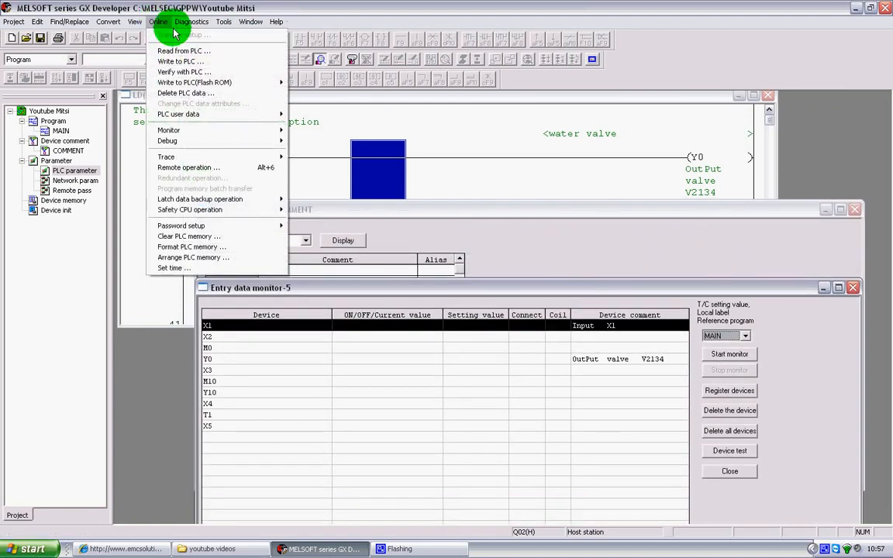
click(515, 175)
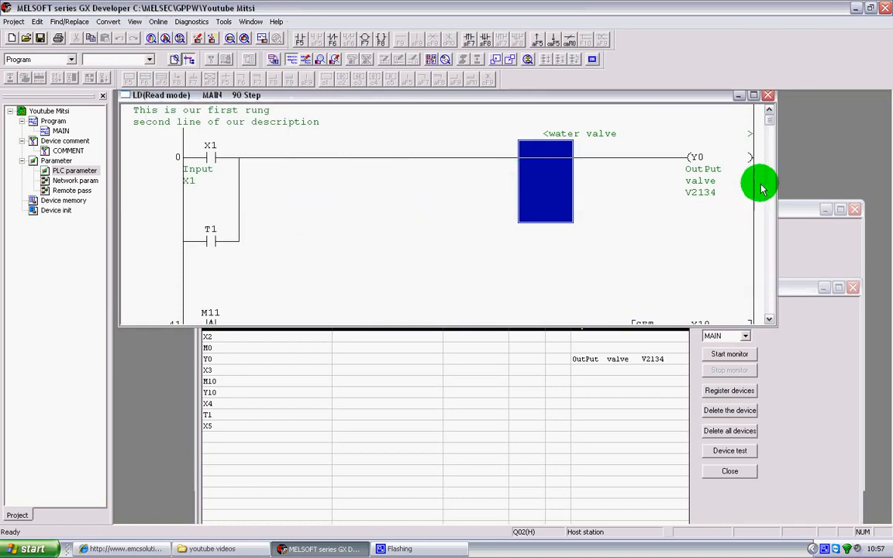
click(781, 210)
drag(705, 206, 711, 135)
click(657, 134)
click(743, 353)
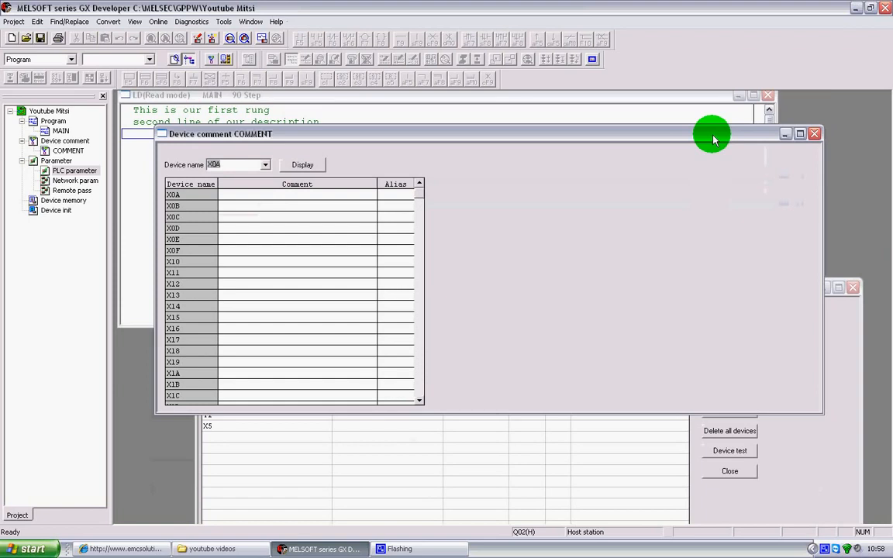
click(834, 426)
drag(758, 289, 728, 189)
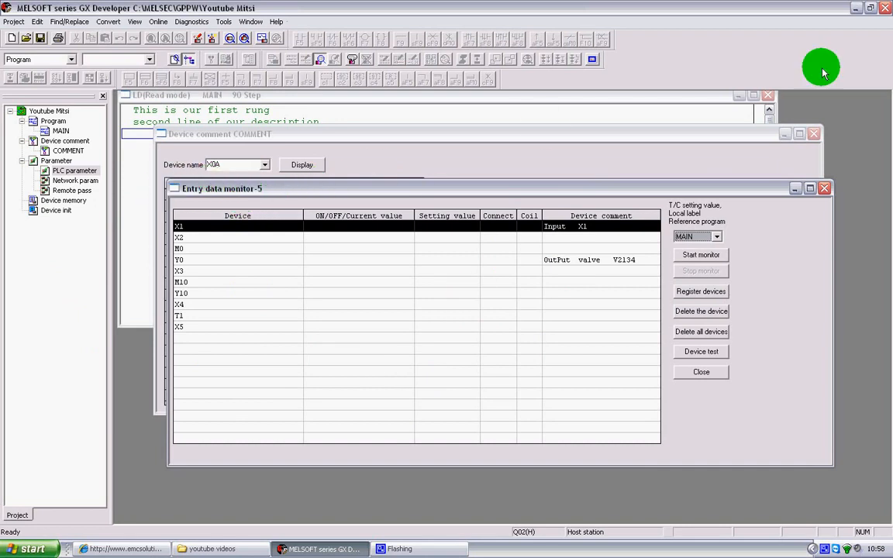
Step: Maximize the MAIN ladder window and check whether Transfer setup is available among the online commands
click(731, 96)
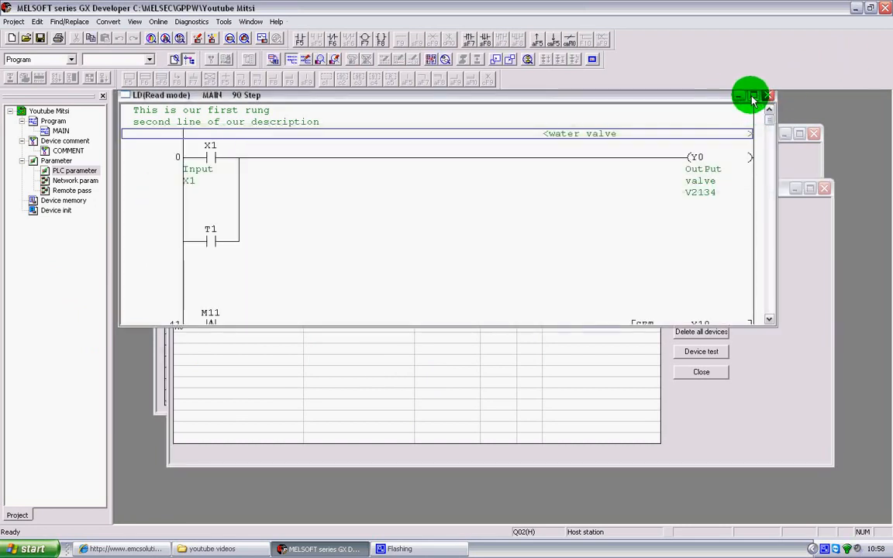
click(752, 95)
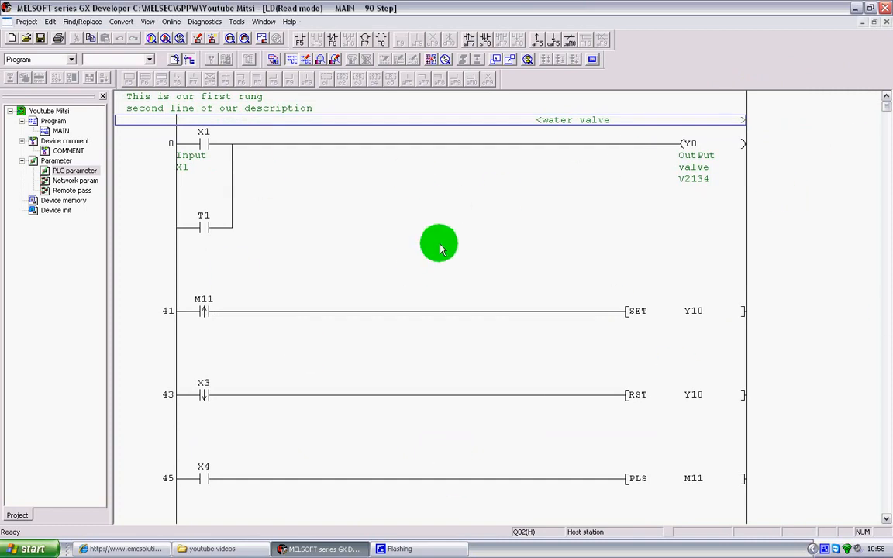
key(Up)
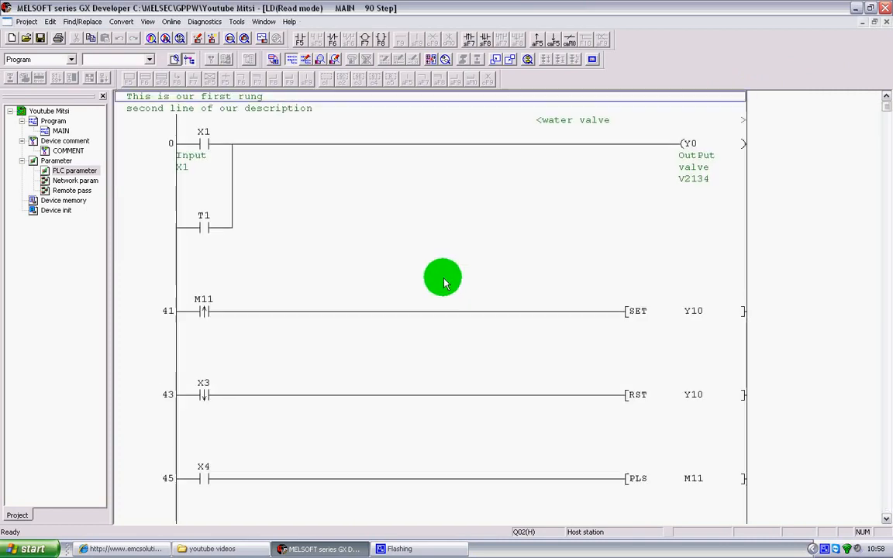
click(171, 23)
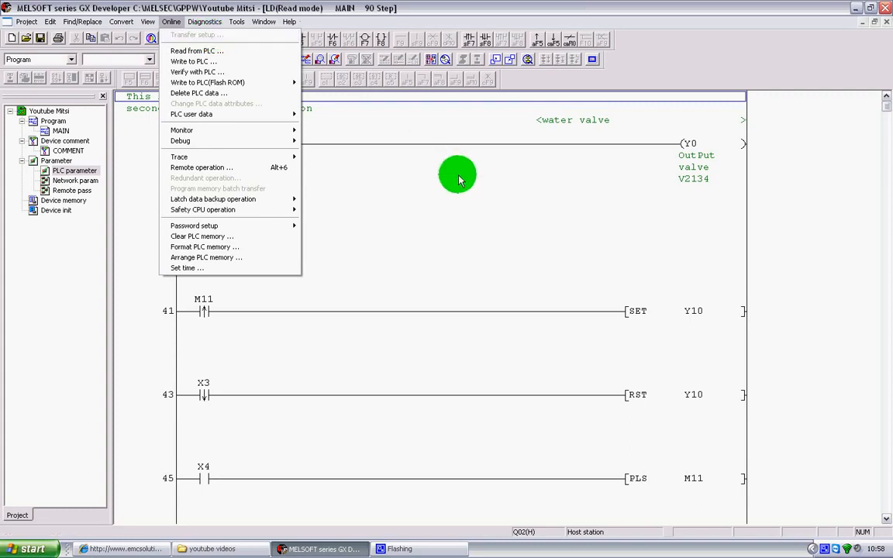
click(462, 131)
Step: Restore the MAIN ladder window to floating size and close the device comment window
click(872, 22)
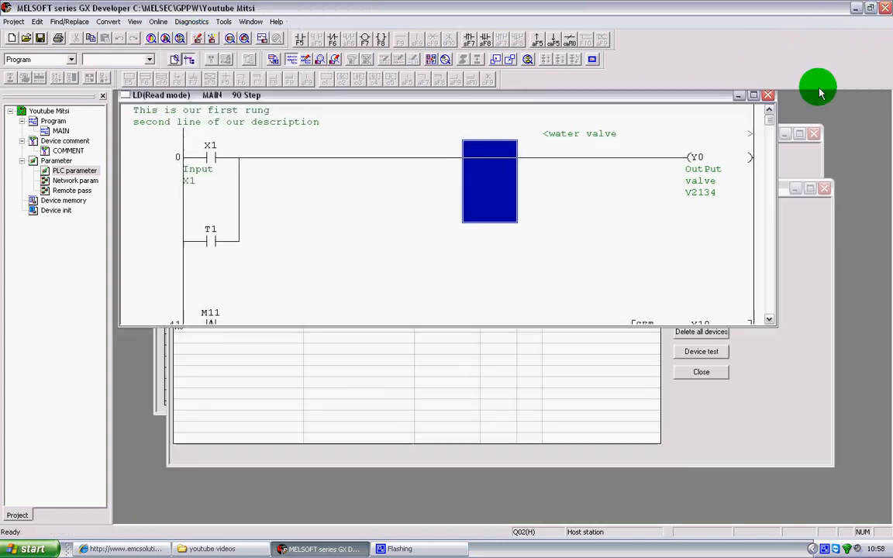
drag(687, 99, 706, 296)
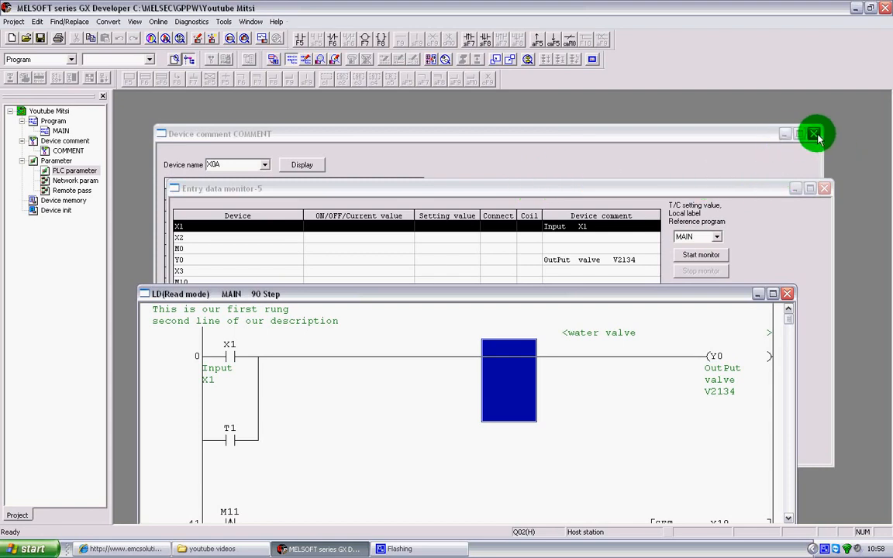
click(691, 133)
click(813, 134)
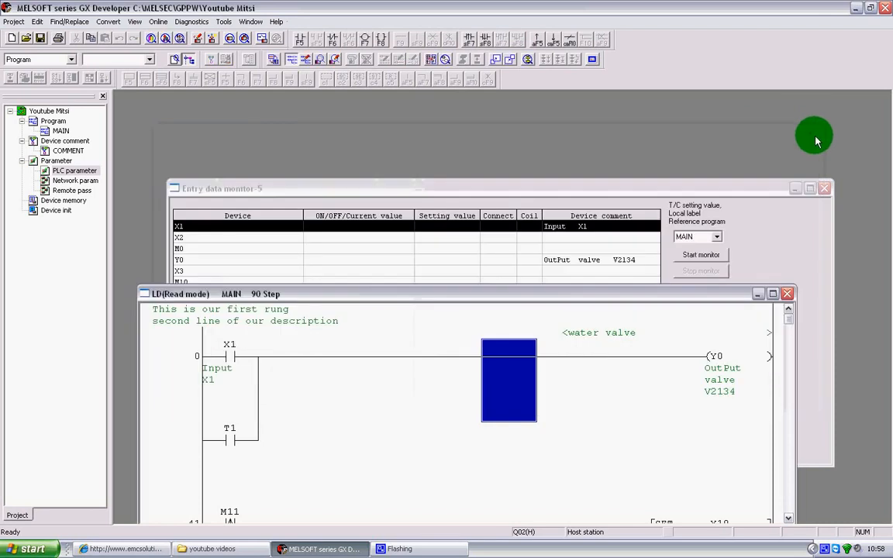
drag(702, 186, 695, 115)
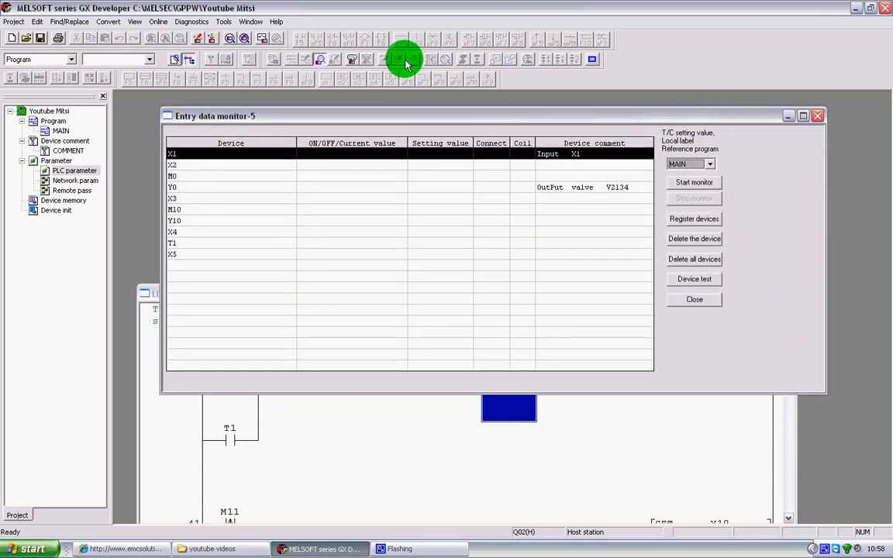
Step: Check the availability of Transfer setup, and close the Entry data monitor so only the MAIN ladder window remains open
click(158, 21)
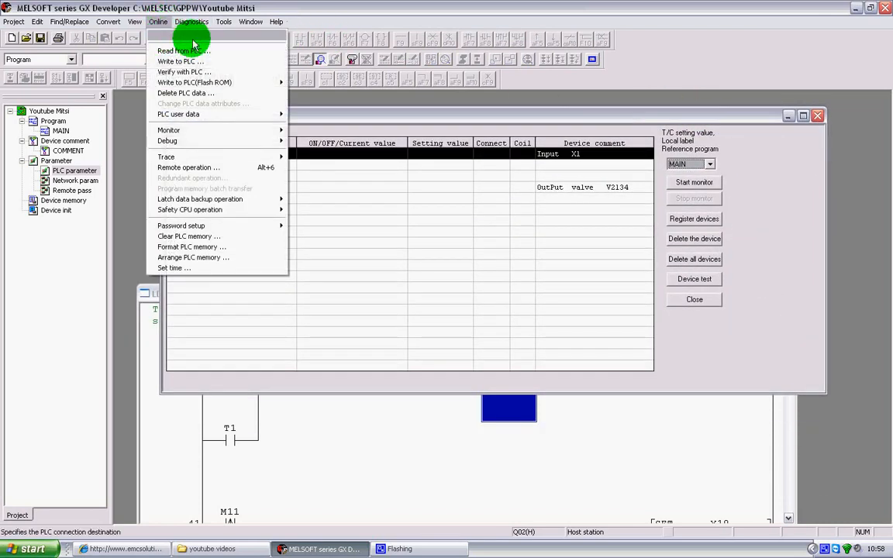
click(388, 117)
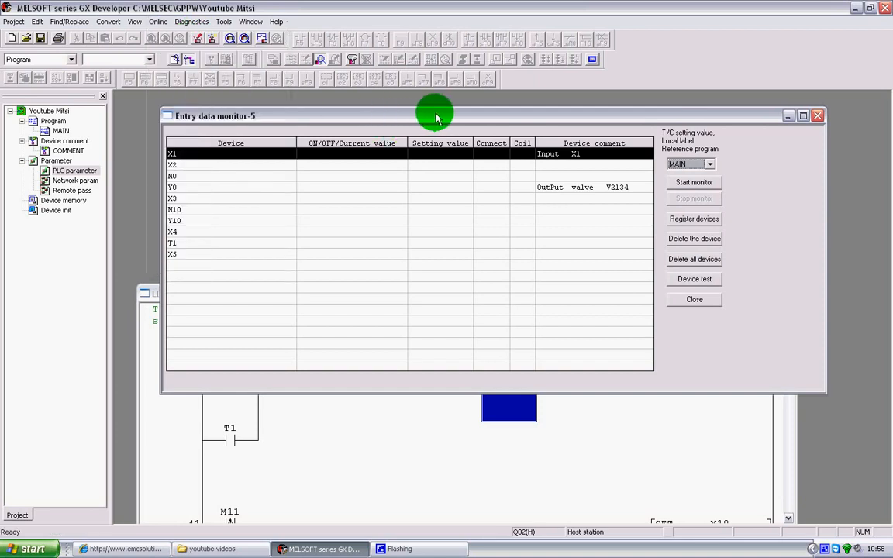
drag(436, 117, 416, 136)
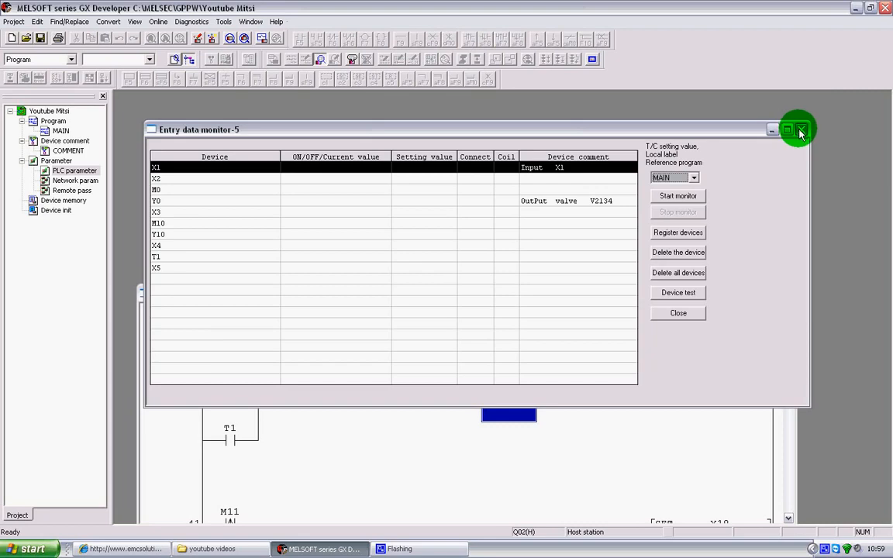
click(802, 133)
drag(697, 292, 703, 155)
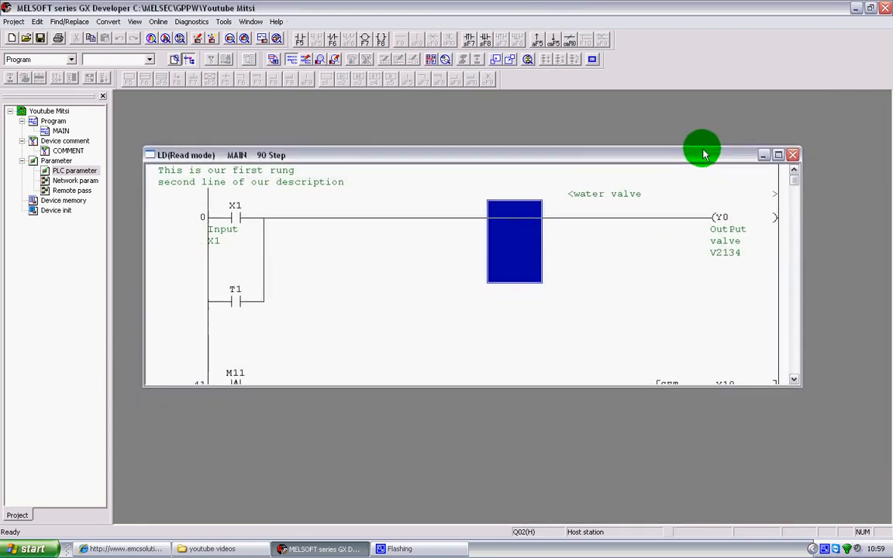
Step: Open the Transfer Setup dialog for the PLC connection
click(158, 21)
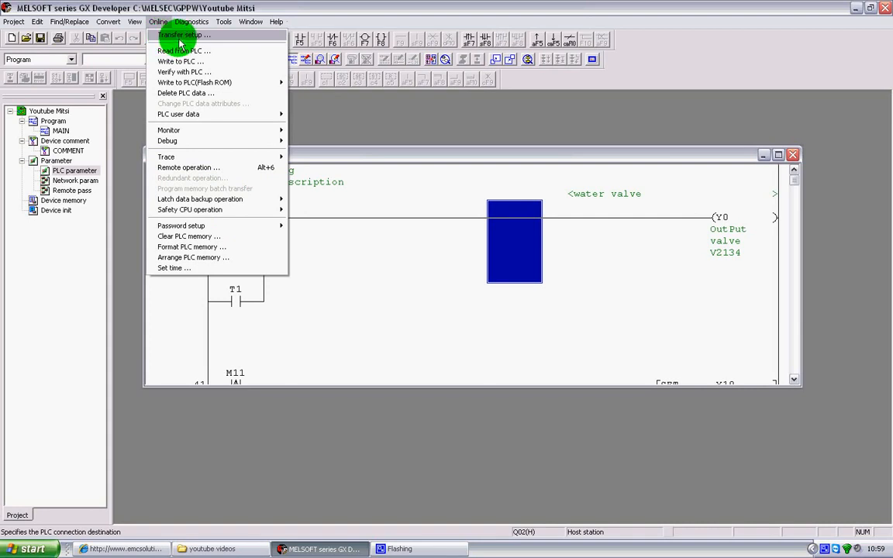
click(232, 40)
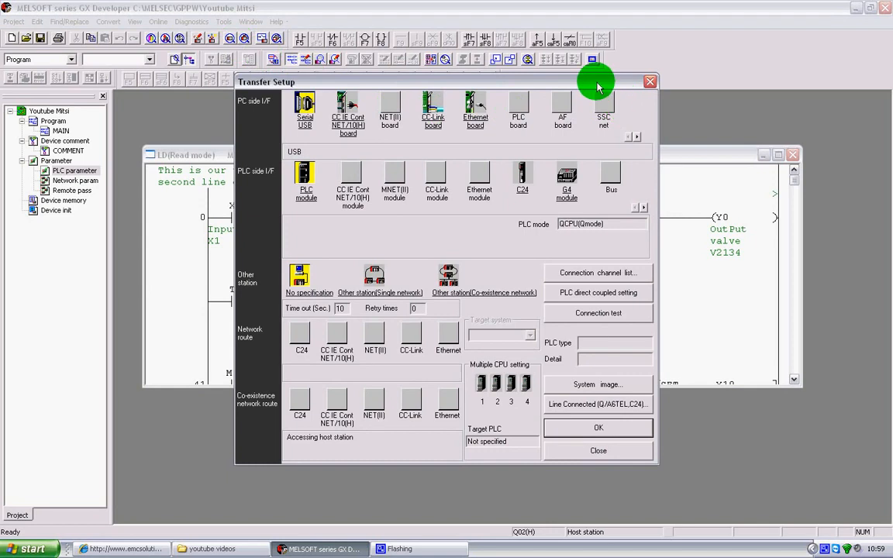
drag(594, 83, 597, 99)
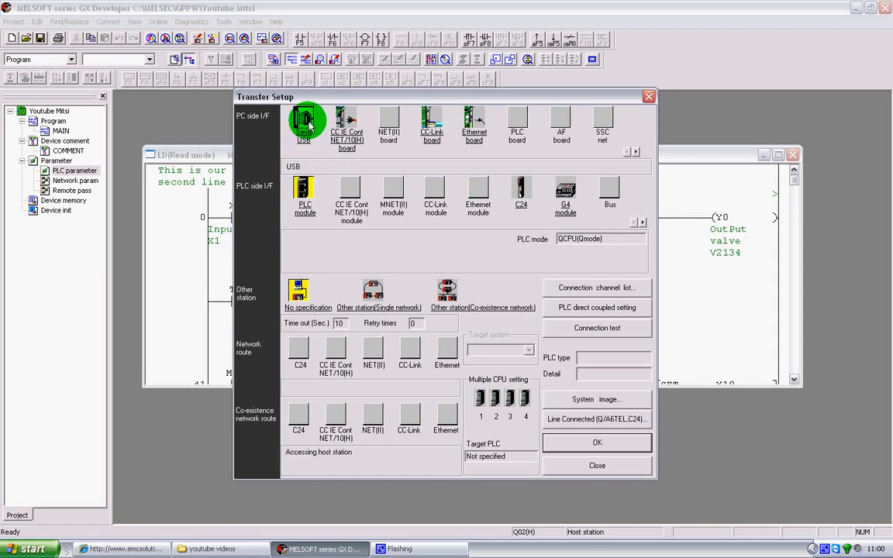
Step: Open the serial settings of the PC side Serial USB interface and place the dialog over the upper part of Transfer Setup
double_click(307, 124)
drag(470, 219, 466, 153)
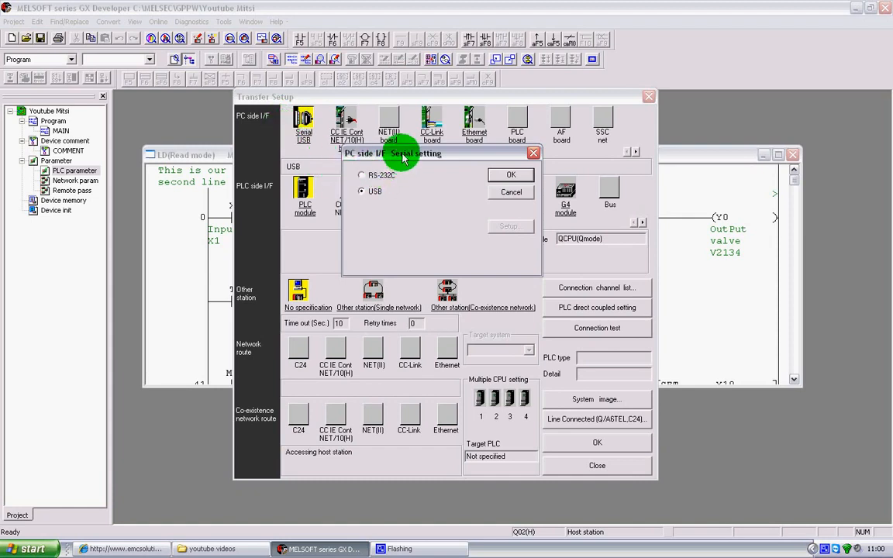
drag(403, 158, 393, 167)
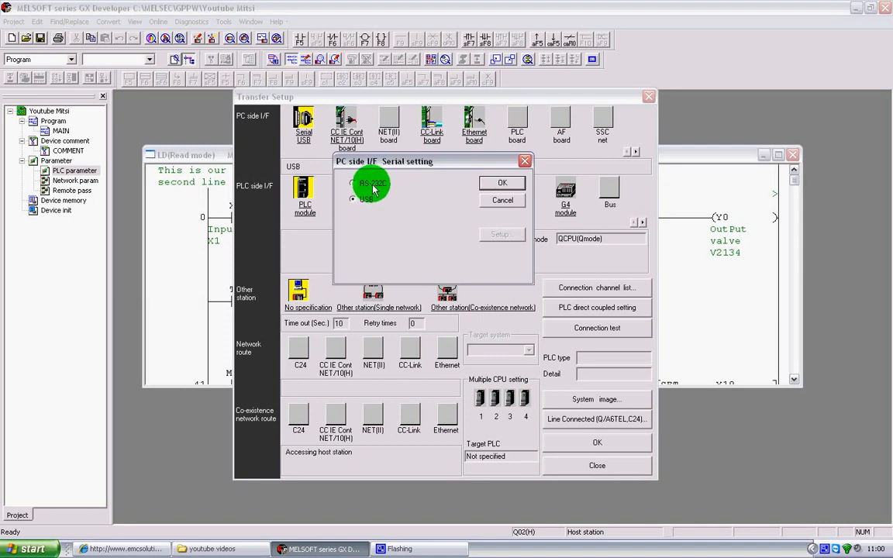
Step: Select an RS-232C connection on COM 1 with a transmission speed of 115.2Kbps
click(374, 189)
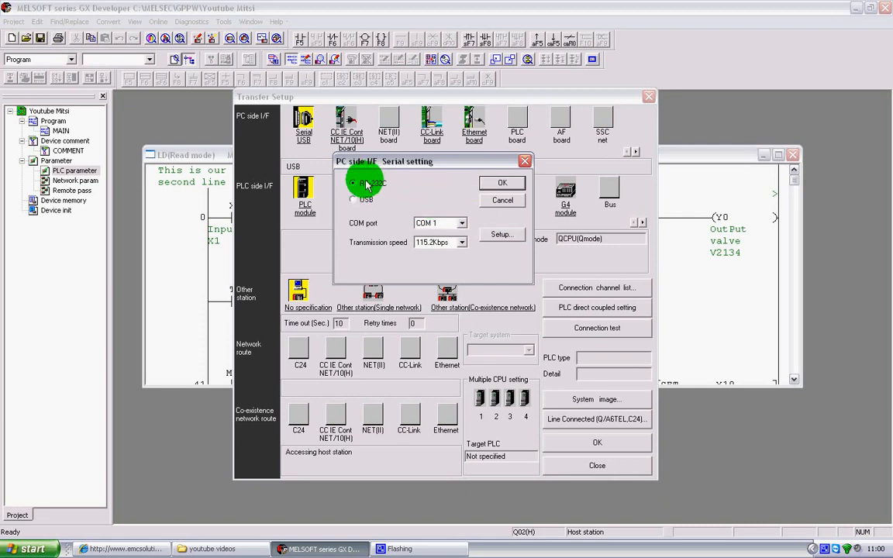
click(461, 223)
click(462, 224)
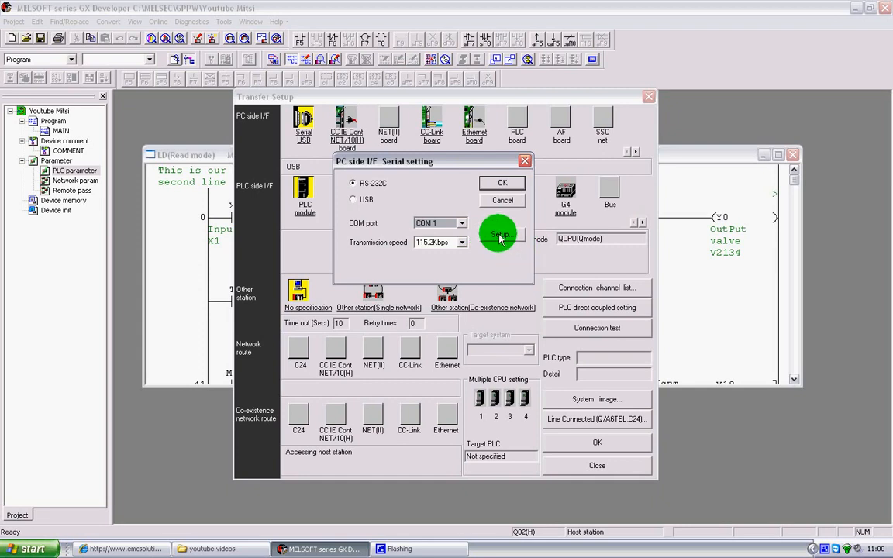
click(460, 223)
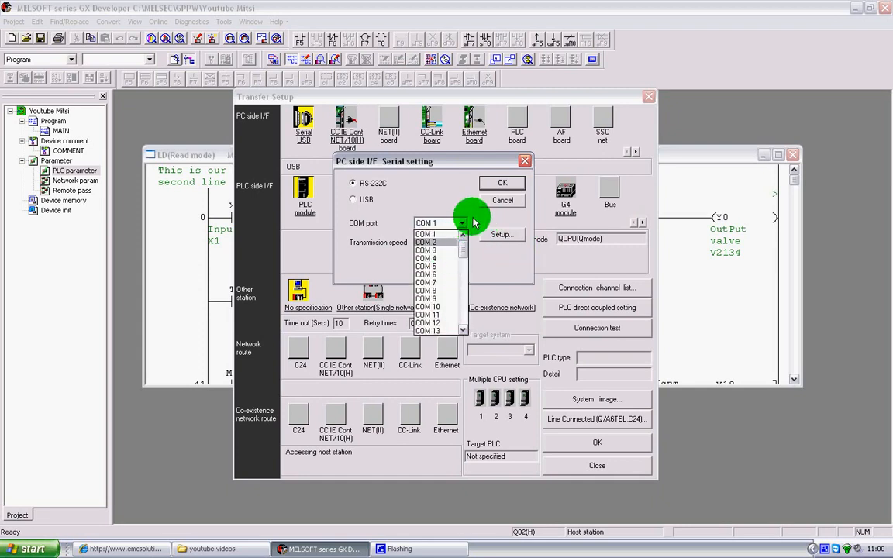
click(462, 220)
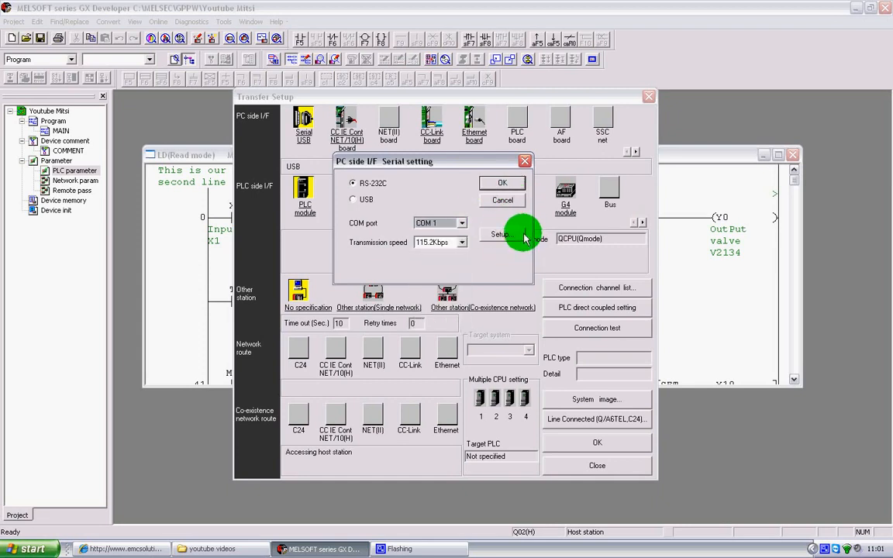
click(456, 242)
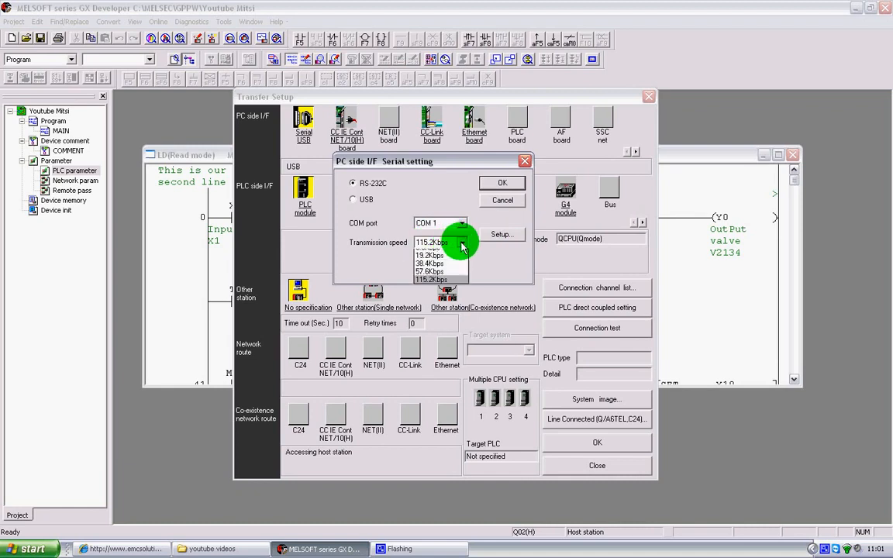
click(450, 286)
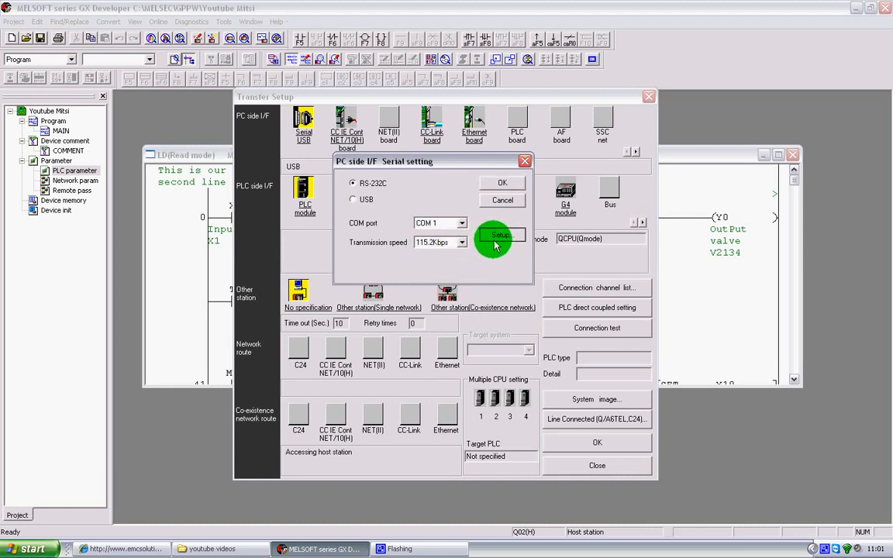
Step: Reset the RS-232C communication parameters to the default odd parity, 8 data bits and 1 stop bit, and accept them
click(496, 235)
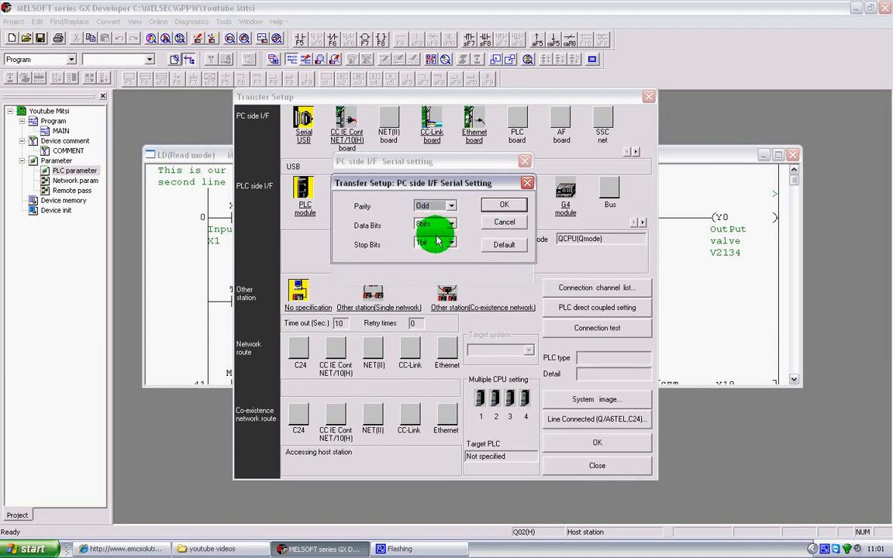
click(502, 246)
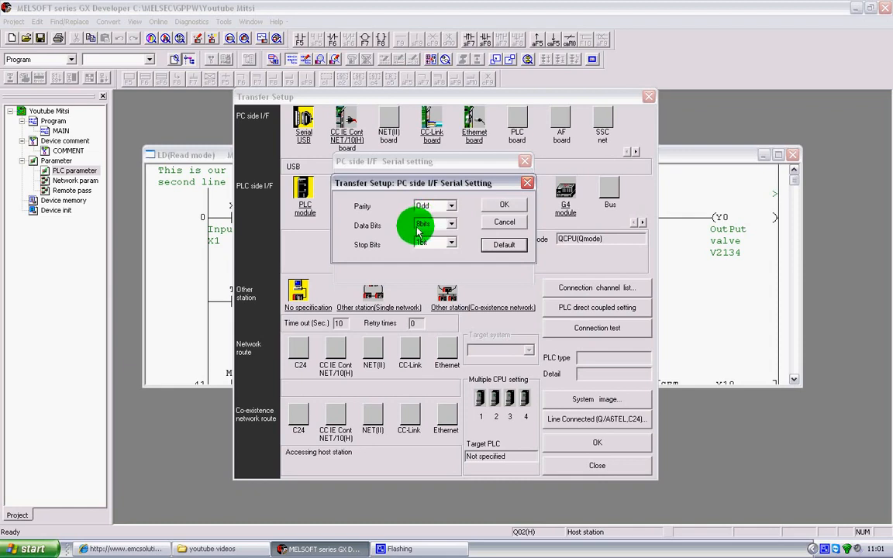
click(504, 204)
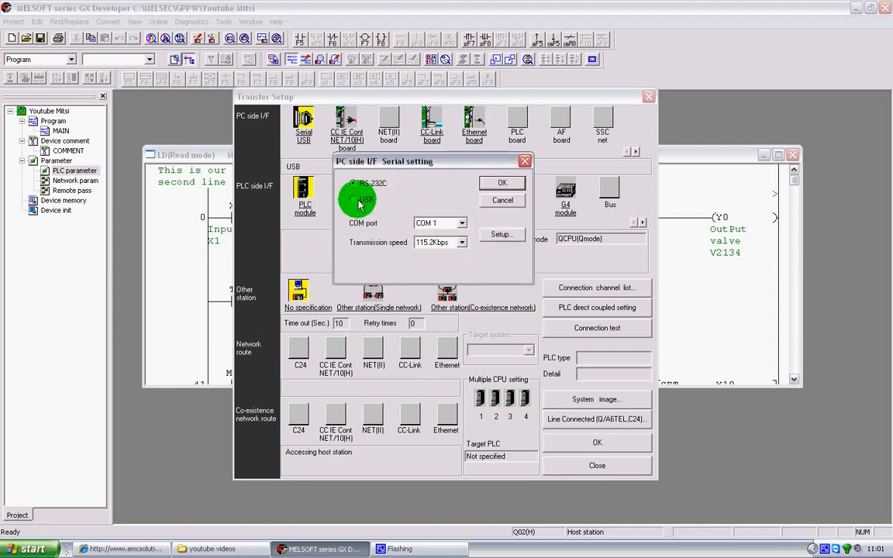
Step: Switch the PC side interface from RS-232C to USB and accept the serial settings
click(361, 199)
click(357, 185)
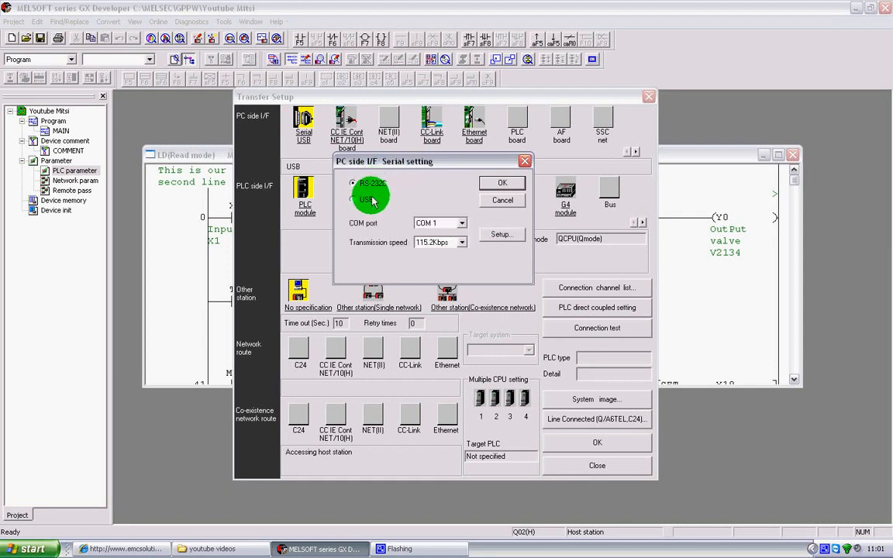
click(355, 197)
click(373, 184)
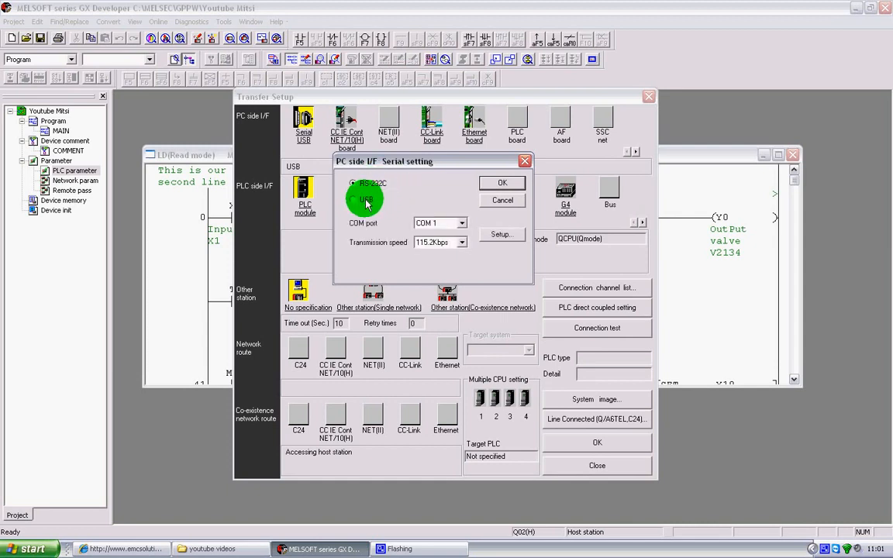
click(358, 199)
click(504, 186)
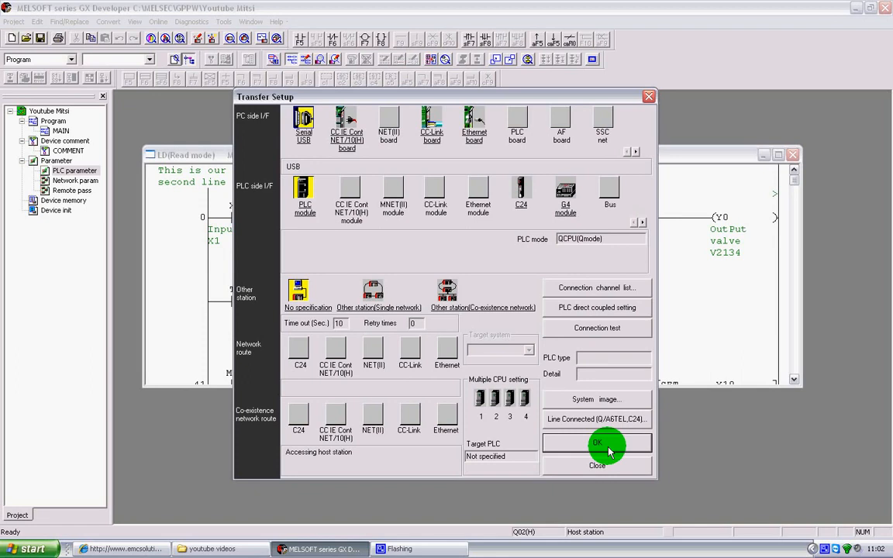
Step: Run the connection test to the PLC over USB and dismiss its result
click(600, 331)
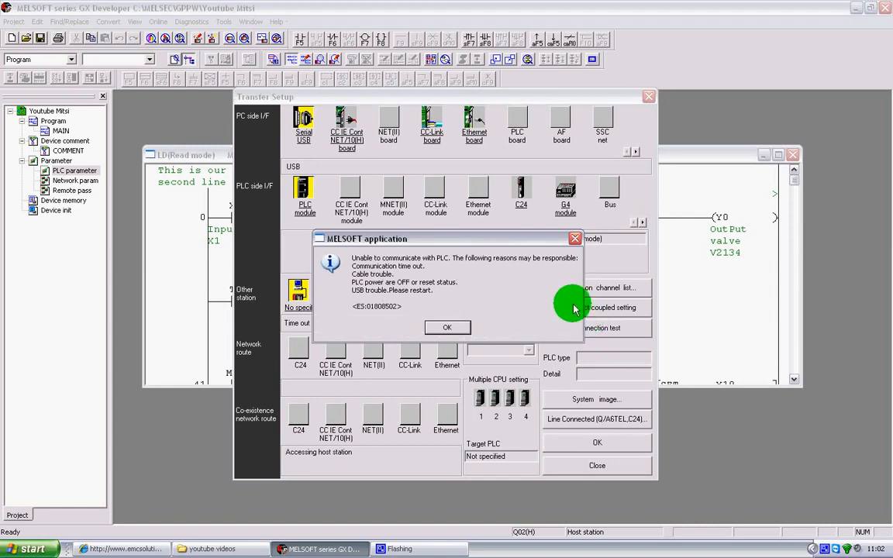
drag(504, 237, 510, 210)
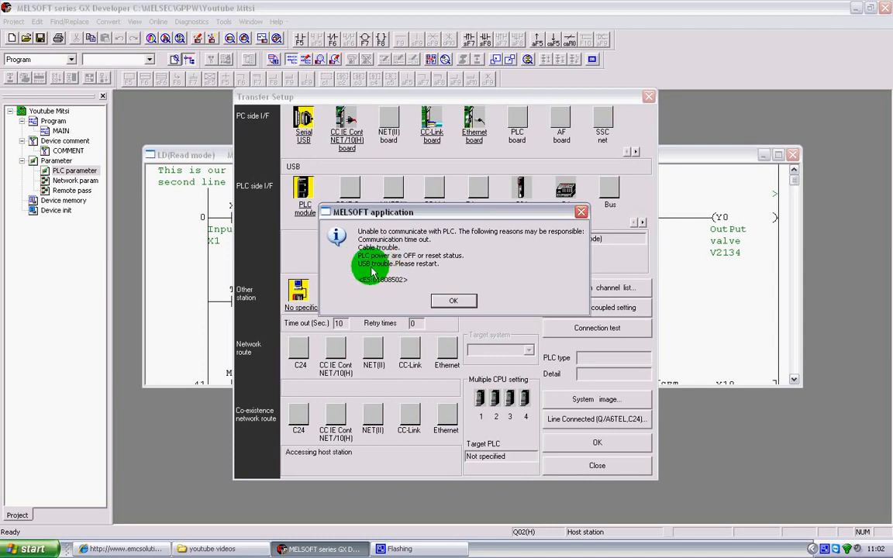
click(446, 302)
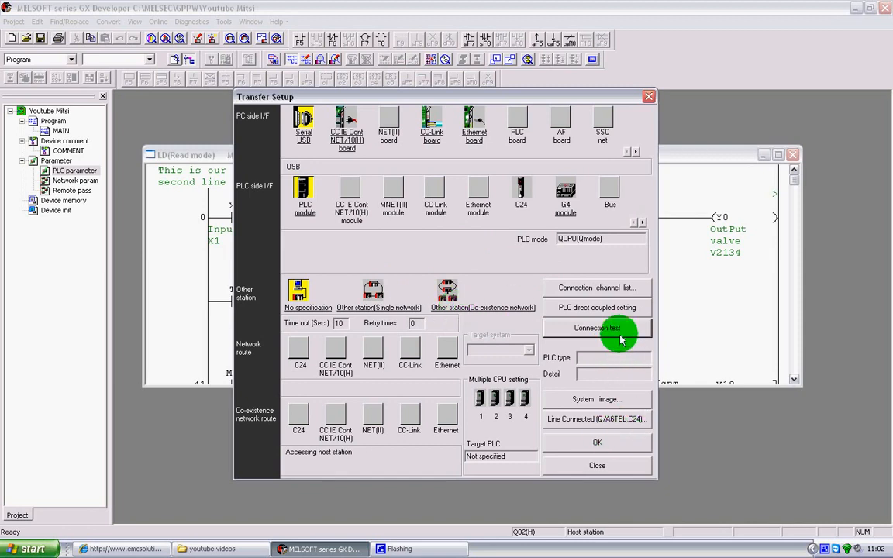
Step: Recheck the PC side serial settings with USB kept as the interface, and accept the Transfer Setup
double_click(303, 136)
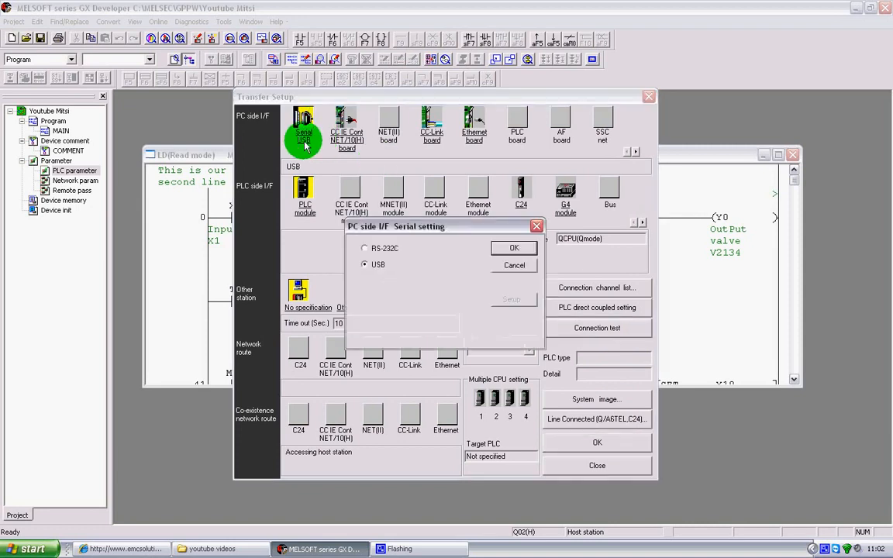
click(514, 249)
click(613, 443)
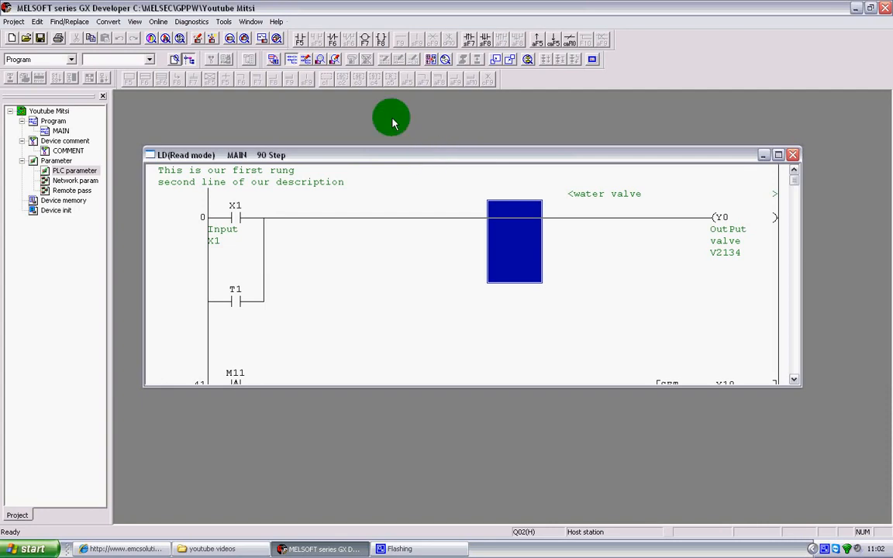
Step: Open the Entry data monitor and check whether Transfer setup is available among the online commands
click(158, 22)
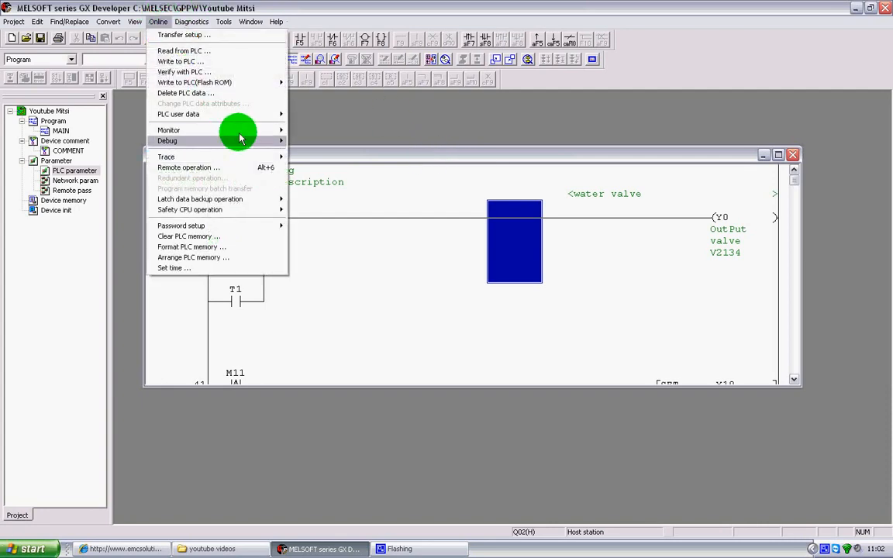
mouse_move(241, 131)
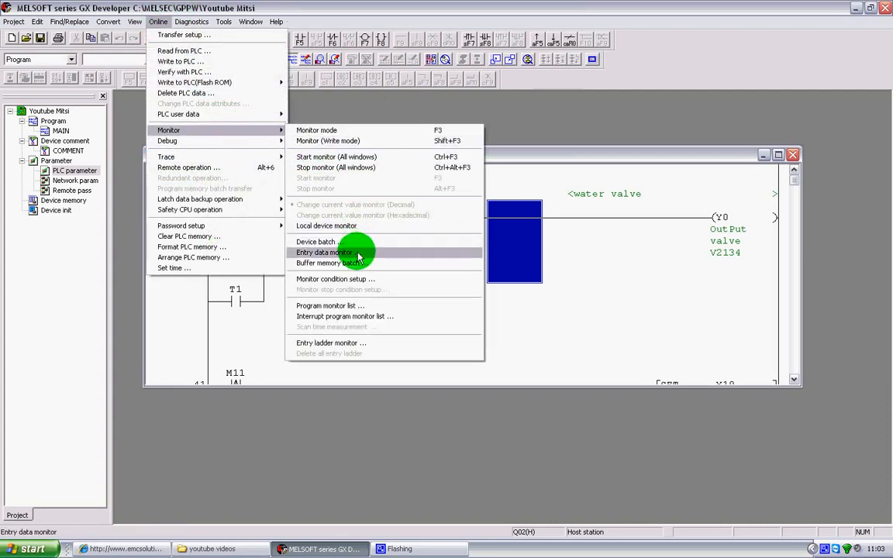
click(313, 252)
drag(472, 221, 445, 186)
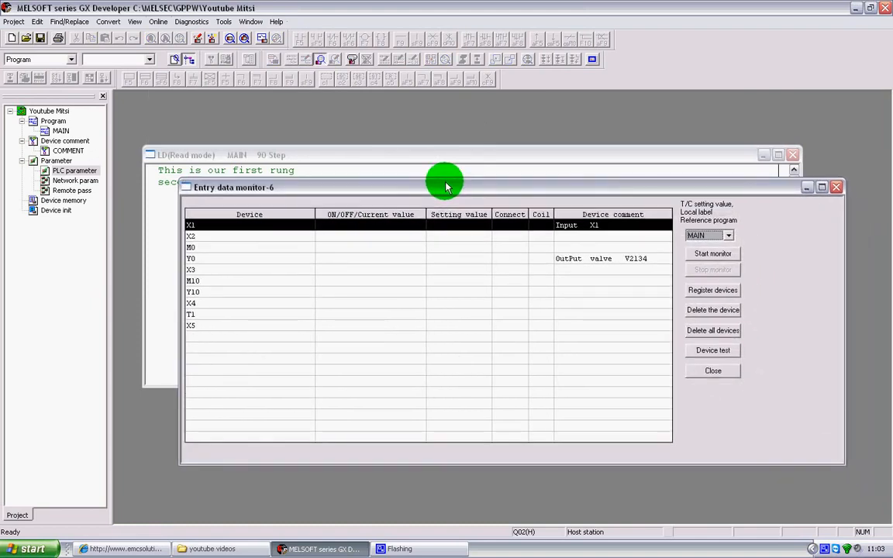
click(158, 22)
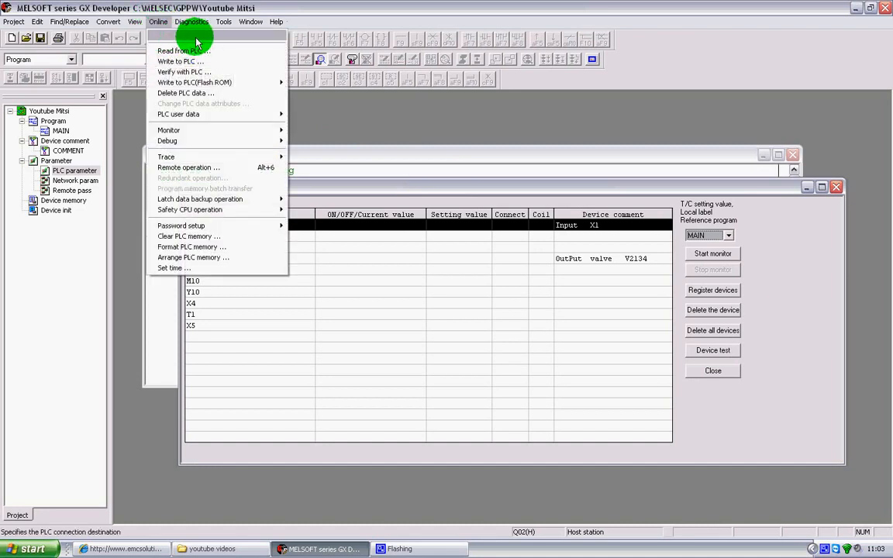
drag(365, 186, 361, 178)
Step: Alternate between the MAIN ladder and Entry data monitor windows, repositioning both and selecting a cell in the first rung
click(414, 158)
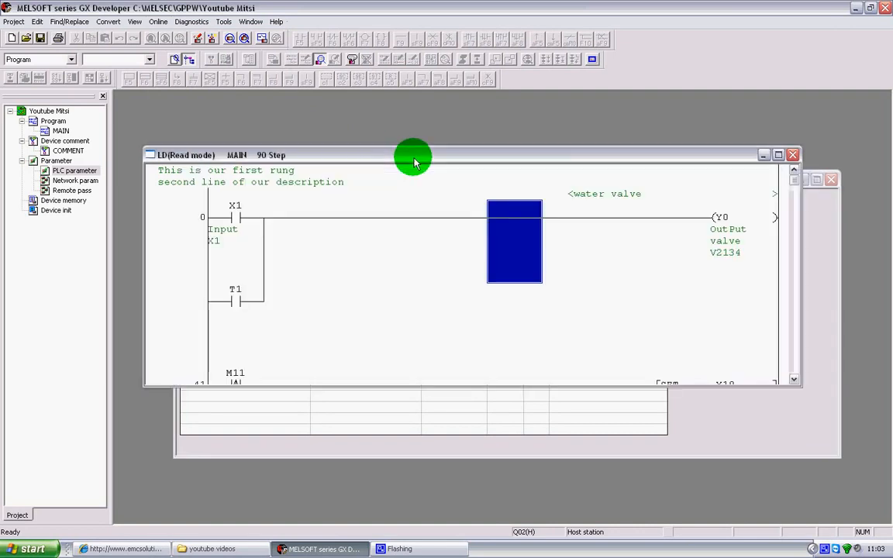
click(304, 218)
click(741, 414)
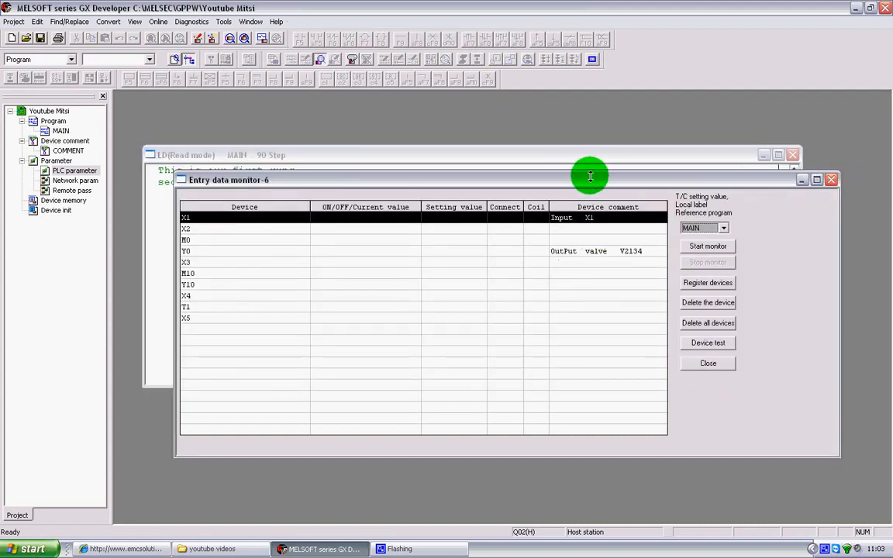
drag(590, 176, 557, 205)
drag(552, 162, 551, 129)
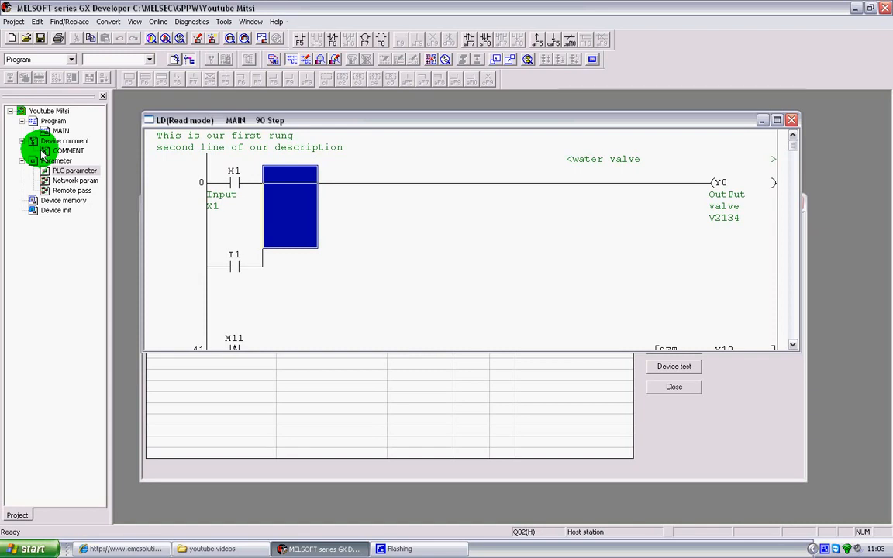
click(662, 414)
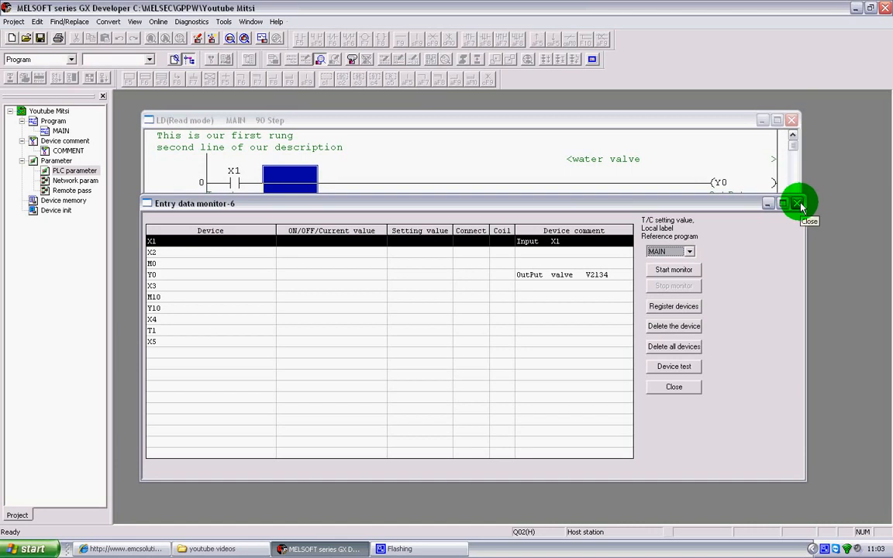
Step: Close the Entry data monitor and maximize the MAIN ladder window
click(798, 204)
click(776, 121)
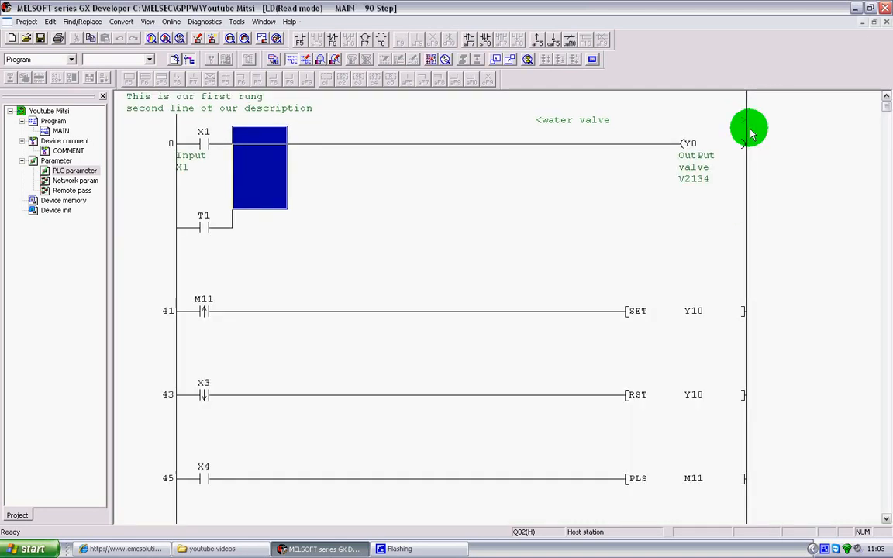